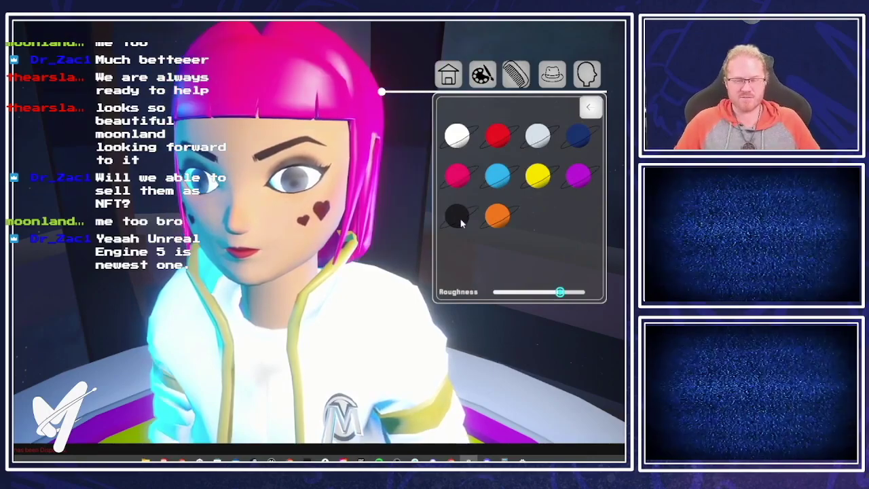
Step: Try the black, orange and light blue hair colours on the avatar and settle on purple
{"action": "left_click", "coordinate": [461, 218]}
{"action": "left_click", "coordinate": [497, 221]}
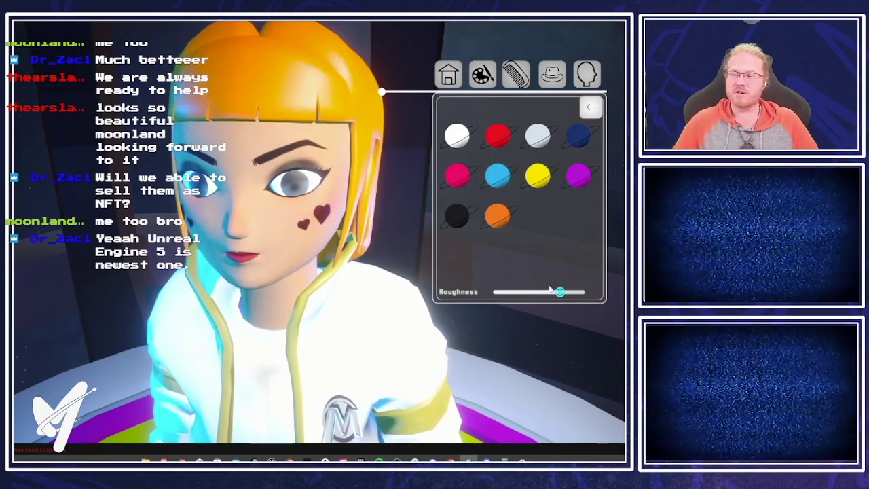
{"action": "left_click", "coordinate": [500, 178]}
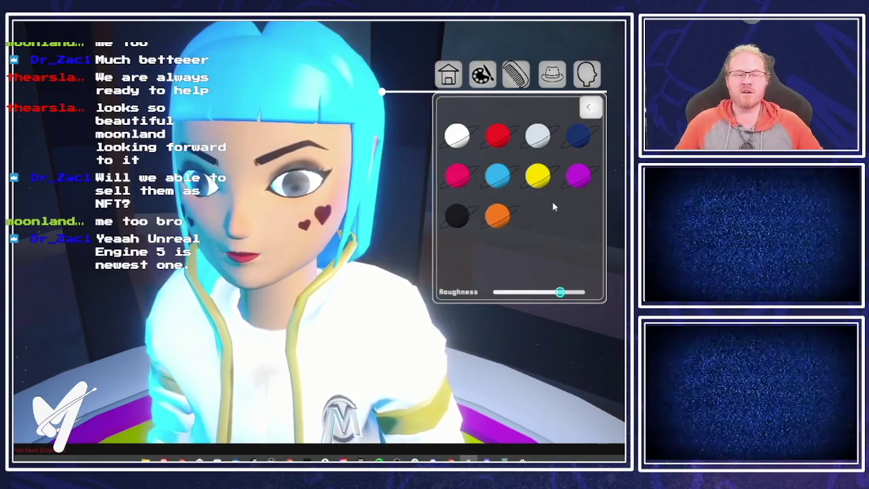
{"action": "left_click", "coordinate": [574, 180]}
{"action": "mouse_move", "coordinate": [560, 293]}
{"action": "left_mouse_down"}
{"action": "mouse_move", "coordinate": [489, 295]}
{"action": "mouse_move", "coordinate": [580, 297]}
{"action": "mouse_move", "coordinate": [553, 297]}
{"action": "mouse_move", "coordinate": [561, 300]}
{"action": "left_mouse_up"}
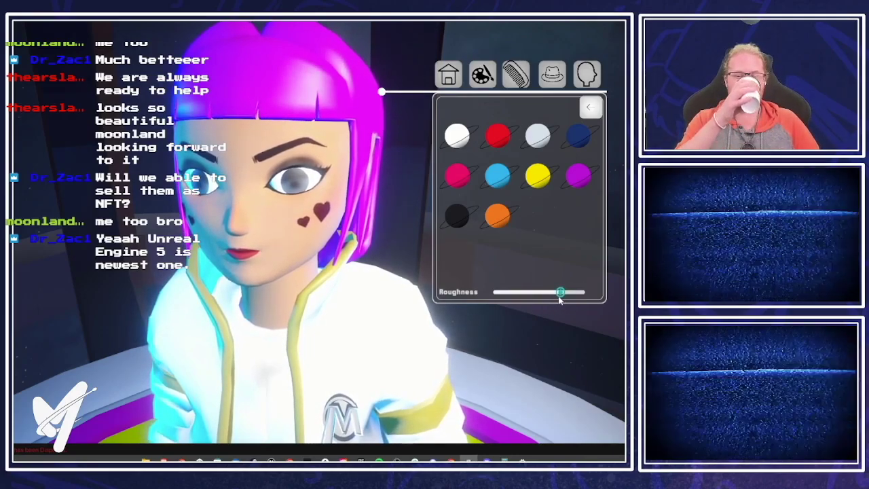
Step: Try the yellow-green visor, the red-framed sunglasses and the adjacent blue eyewear from the avatar's accessories
{"action": "left_click", "coordinate": [548, 76]}
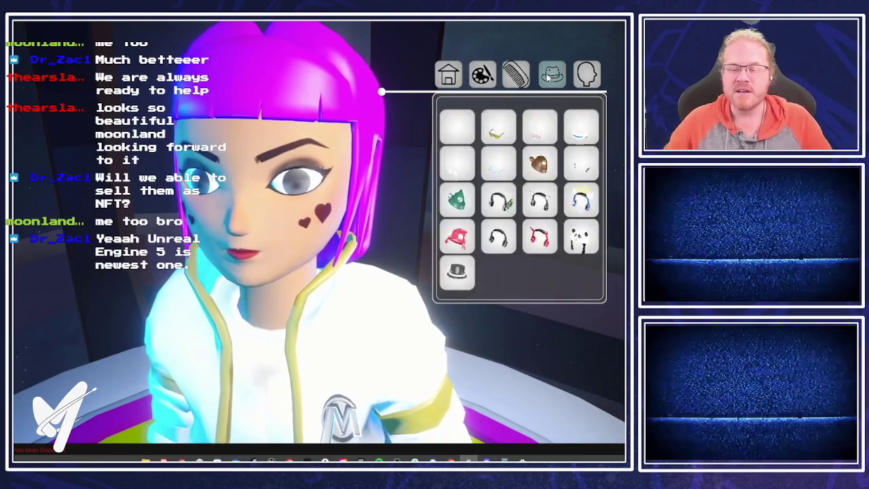
{"action": "left_click", "coordinate": [458, 132]}
{"action": "left_click", "coordinate": [493, 137]}
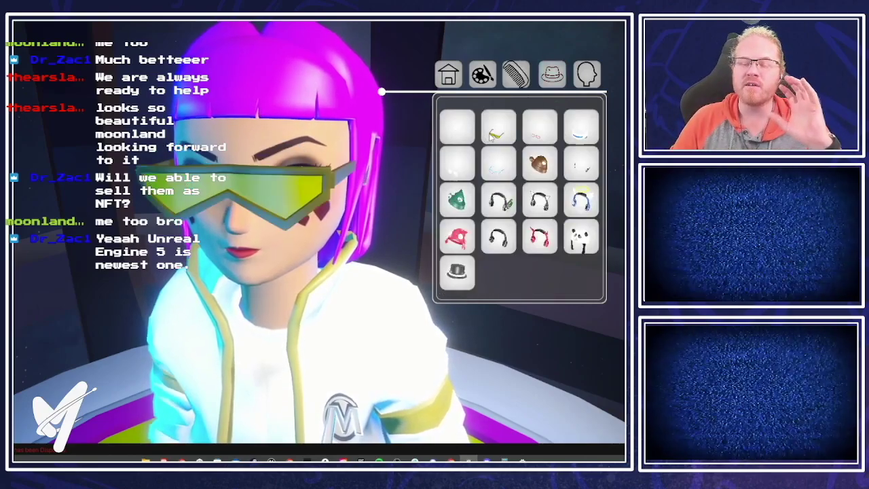
{"action": "left_click", "coordinate": [539, 135]}
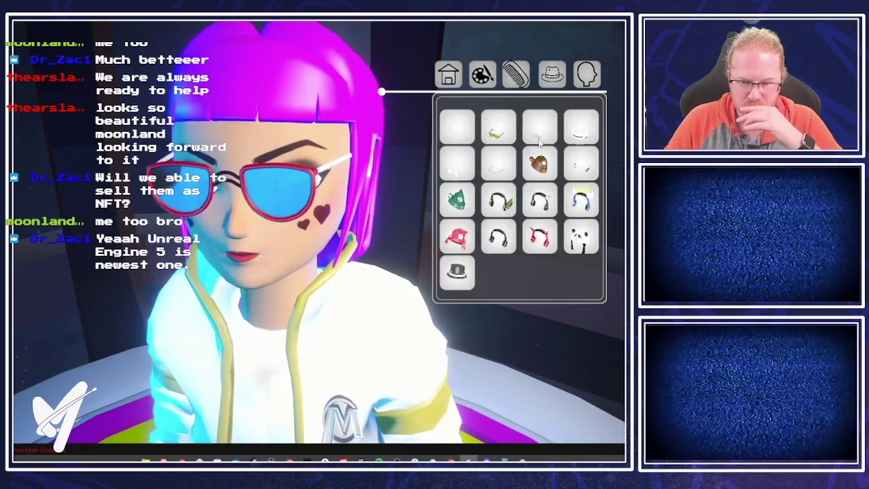
{"action": "left_click", "coordinate": [581, 129]}
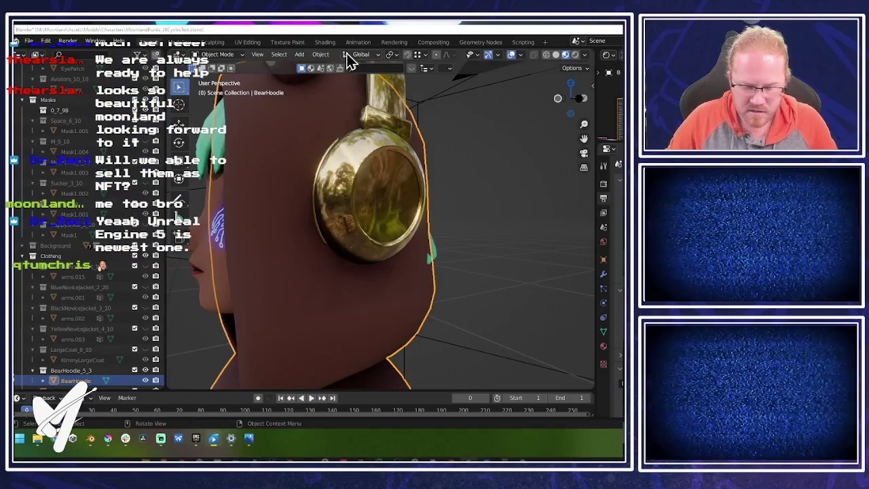
Step: Switch to Blender, bring the BearHoodie object into the Sculpting workspace and maximize the 3D viewport
{"action": "mouse_move", "coordinate": [500, 184]}
{"action": "middle_mouse_down"}
{"action": "mouse_move", "coordinate": [478, 208]}
{"action": "mouse_move", "coordinate": [494, 179]}
{"action": "middle_mouse_up"}
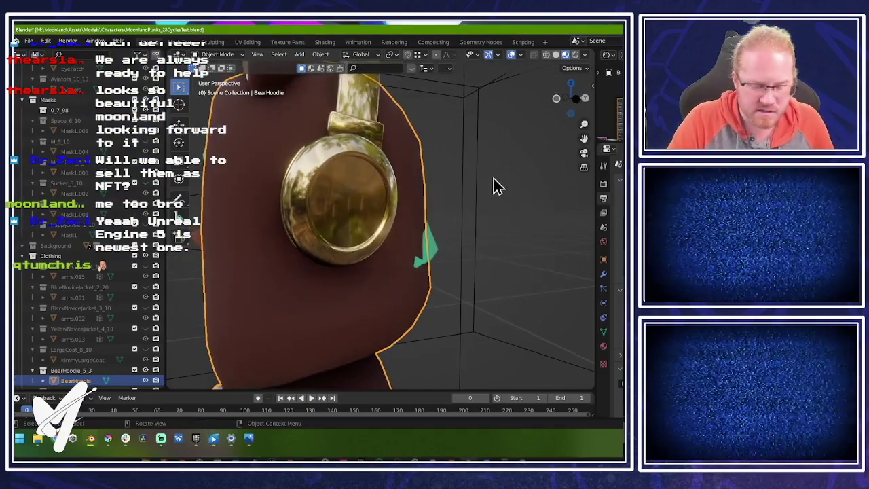
{"action": "scroll", "coordinate": [520, 244], "scroll_direction": "up", "scroll_amount": 3}
{"action": "middle_click_drag", "start_coordinate": [520, 245], "coordinate": [501, 251]}
{"action": "scroll", "coordinate": [500, 250], "scroll_direction": "down", "scroll_amount": 3}
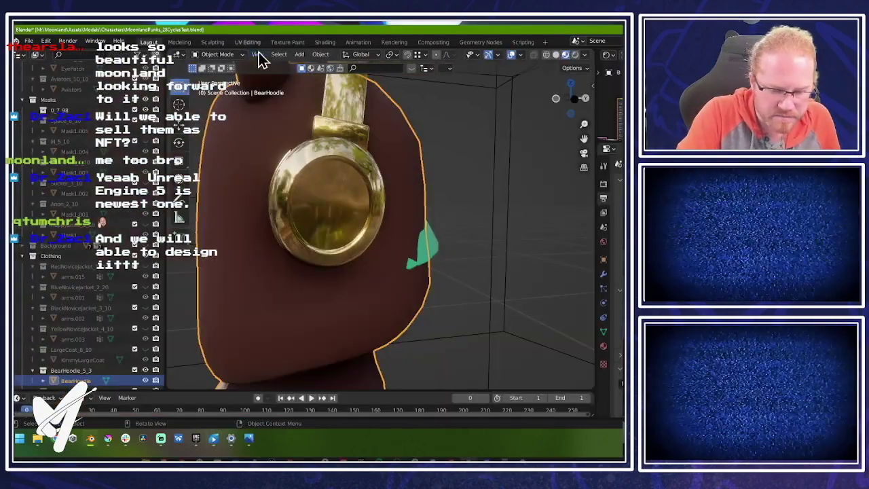
{"action": "left_click", "coordinate": [213, 41]}
{"action": "key", "text": "ctrl+space"}
Step: Sculpt the back of the BearHoodie's hood outward with the Draw brush to cover the black hair poking through
{"action": "mouse_move", "coordinate": [519, 242]}
{"action": "middle_mouse_down"}
{"action": "mouse_move", "coordinate": [466, 229]}
{"action": "mouse_move", "coordinate": [520, 239]}
{"action": "middle_mouse_up"}
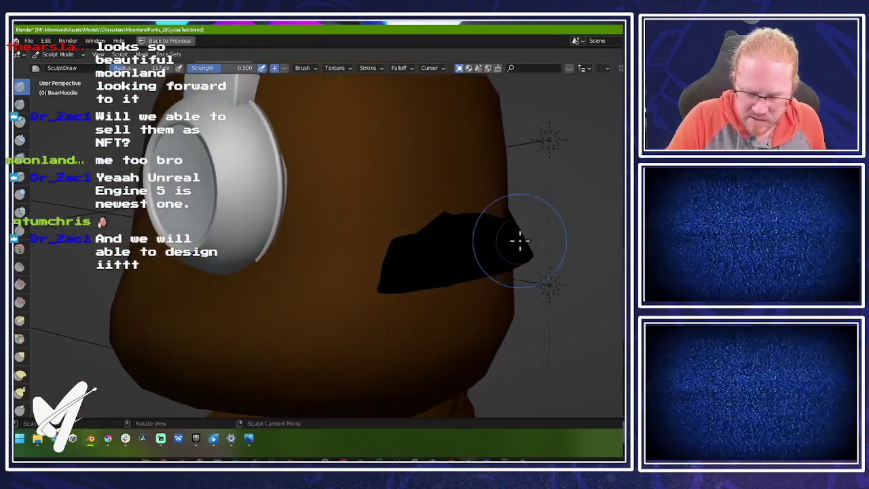
{"action": "scroll", "coordinate": [520, 258], "scroll_direction": "down", "scroll_amount": 3}
{"action": "mouse_move", "coordinate": [397, 243]}
{"action": "middle_mouse_down"}
{"action": "mouse_move", "coordinate": [485, 252]}
{"action": "mouse_move", "coordinate": [529, 245]}
{"action": "mouse_move", "coordinate": [501, 255]}
{"action": "middle_mouse_up"}
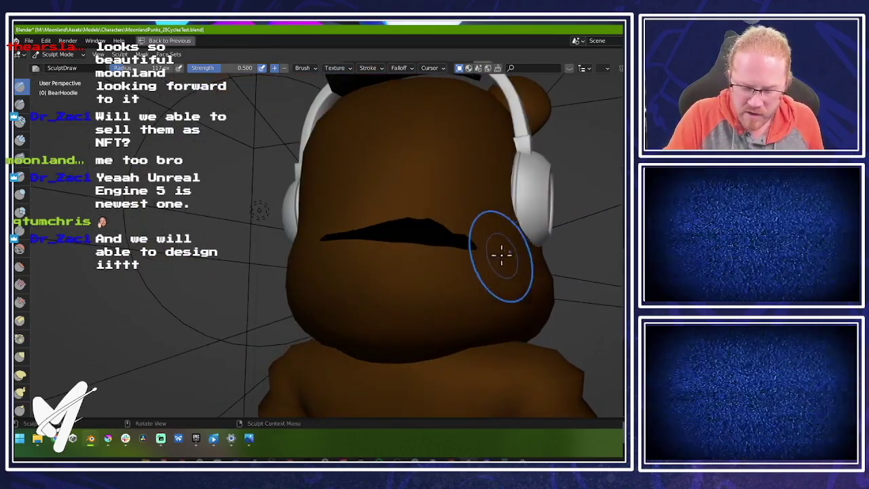
{"action": "mouse_move", "coordinate": [365, 233]}
{"action": "middle_mouse_down"}
{"action": "mouse_move", "coordinate": [577, 231]}
{"action": "mouse_move", "coordinate": [489, 210]}
{"action": "middle_mouse_up"}
{"action": "key", "text": "s"}
{"action": "middle_click_drag", "start_coordinate": [521, 237], "coordinate": [396, 242]}
{"action": "key", "text": "x"}
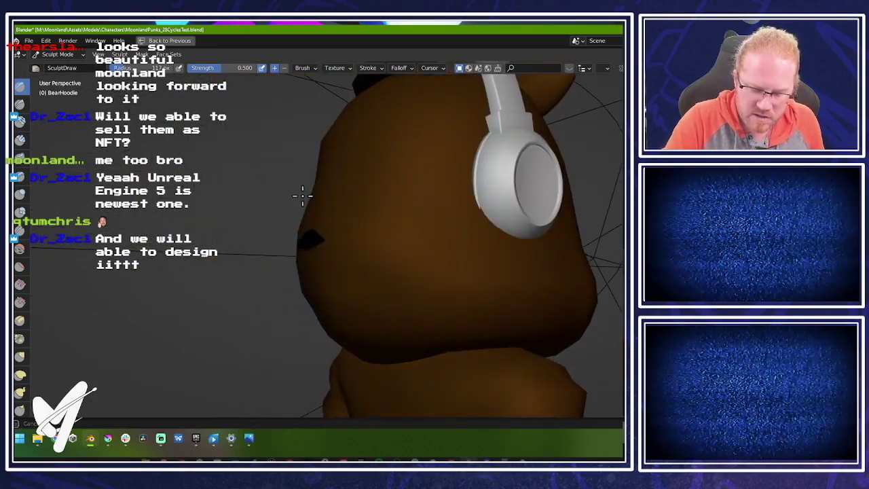
{"action": "middle_click_drag", "start_coordinate": [485, 252], "coordinate": [536, 256]}
{"action": "middle_click_drag", "start_coordinate": [396, 172], "coordinate": [553, 235]}
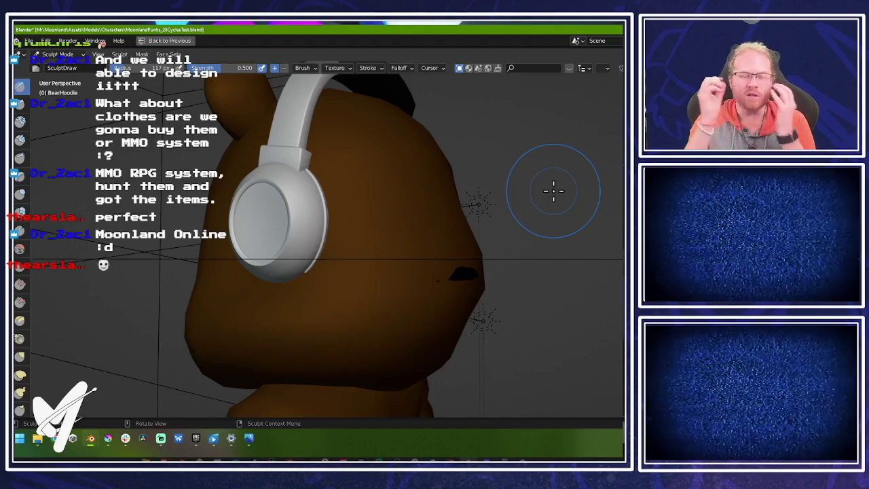
{"action": "mouse_move", "coordinate": [456, 223]}
{"action": "left_mouse_down"}
{"action": "mouse_move", "coordinate": [454, 270]}
{"action": "mouse_move", "coordinate": [430, 165]}
{"action": "mouse_move", "coordinate": [475, 285]}
{"action": "mouse_move", "coordinate": [485, 195]}
{"action": "mouse_move", "coordinate": [487, 248]}
{"action": "mouse_move", "coordinate": [448, 282]}
{"action": "mouse_move", "coordinate": [468, 293]}
{"action": "mouse_move", "coordinate": [503, 275]}
{"action": "mouse_move", "coordinate": [512, 235]}
{"action": "mouse_move", "coordinate": [455, 204]}
{"action": "mouse_move", "coordinate": [416, 241]}
{"action": "left_mouse_up"}
{"action": "middle_click_drag", "start_coordinate": [416, 241], "coordinate": [446, 192]}
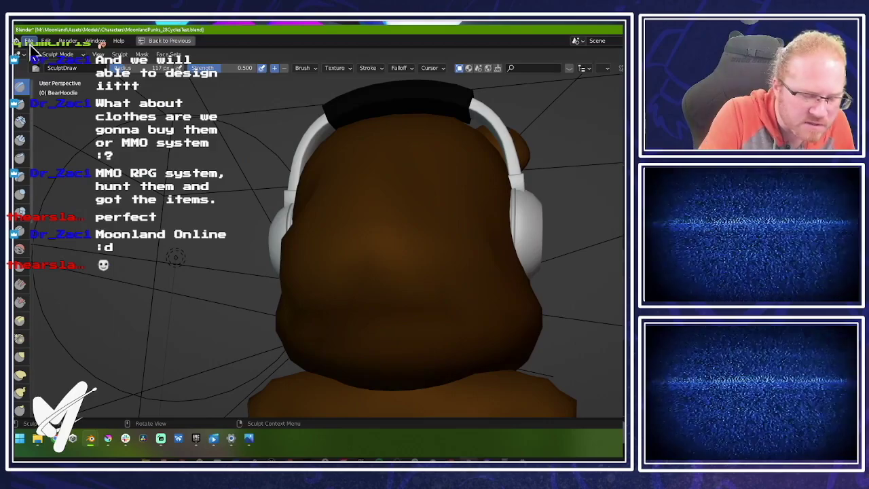
Step: Save the file as a new copy named MoonlandPunks_289Testers.blend in the Characters folder
{"action": "left_click", "coordinate": [30, 41]}
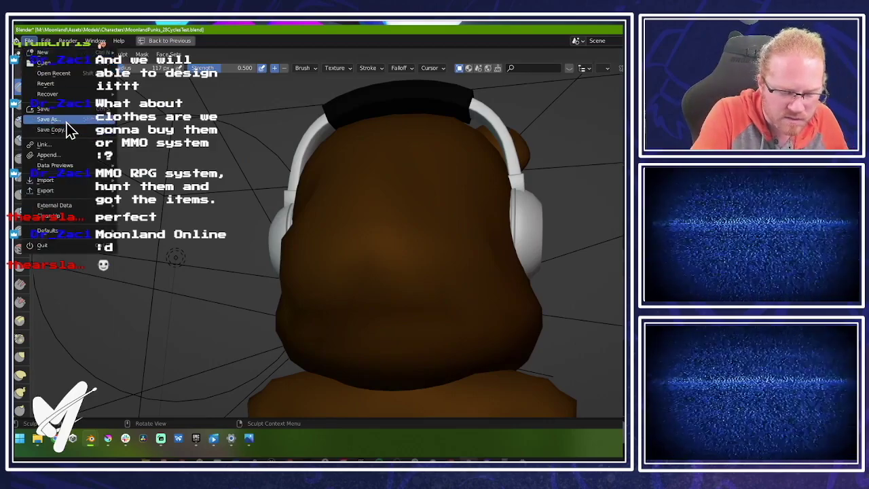
{"action": "left_click", "coordinate": [66, 123]}
{"action": "scroll", "coordinate": [363, 323], "scroll_direction": "down", "scroll_amount": 5}
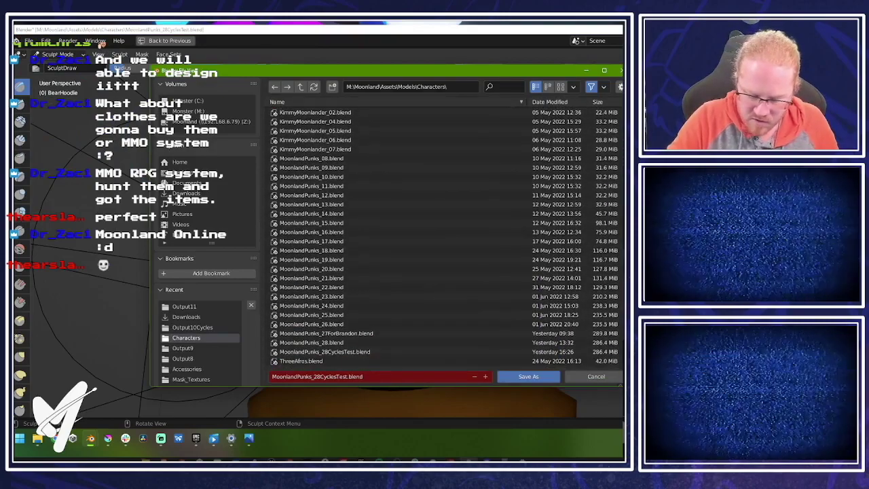
{"action": "left_click", "coordinate": [331, 355]}
{"action": "left_click", "coordinate": [388, 378]}
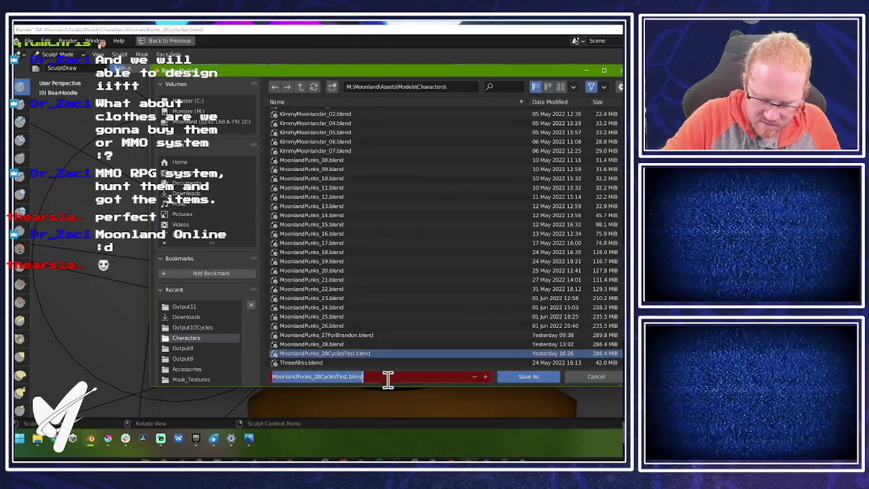
{"action": "left_click", "coordinate": [366, 378]}
{"action": "left_click_drag", "start_coordinate": [319, 378], "coordinate": [345, 371]}
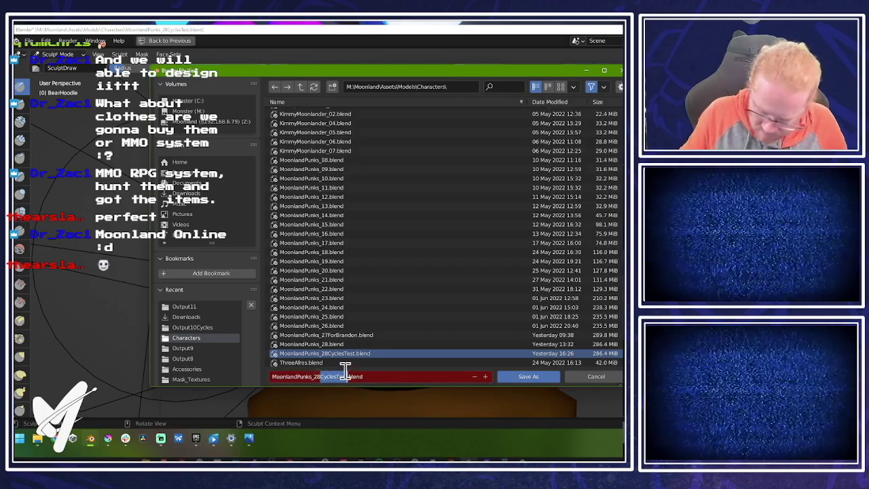
{"action": "key", "text": "BackSpace"}
{"action": "type", "text": "9"}
{"action": "key", "text": "Return"}
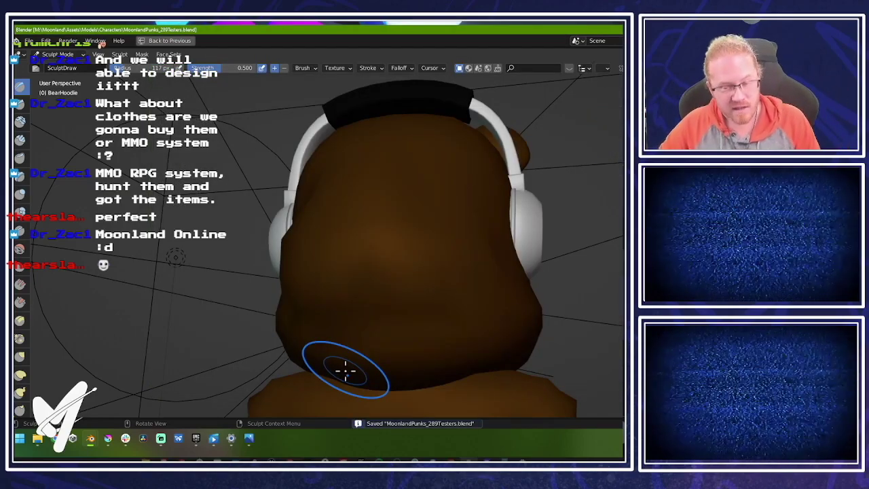
Step: Annotate a freehand outline around the hood from the side to sketch a rounder profile
{"action": "middle_click_drag", "start_coordinate": [346, 371], "coordinate": [423, 286]}
{"action": "middle_click_drag", "start_coordinate": [475, 262], "coordinate": [468, 246]}
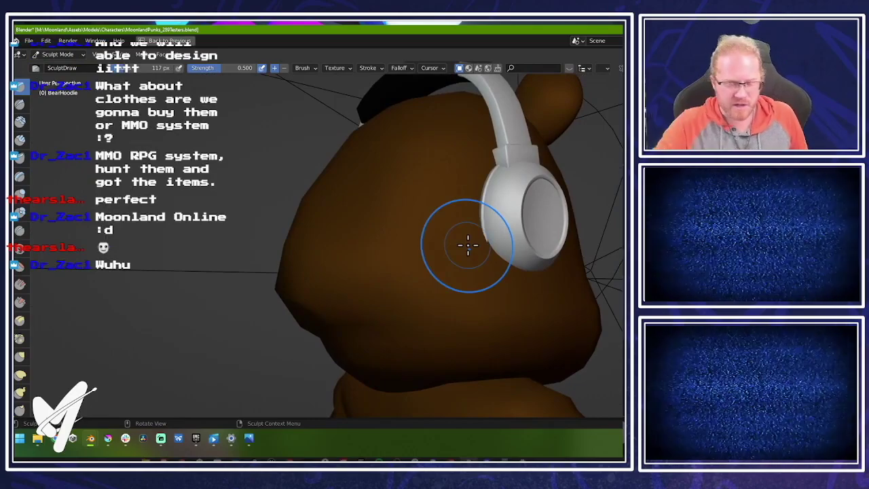
{"action": "scroll", "coordinate": [543, 271], "scroll_direction": "up", "scroll_amount": 1}
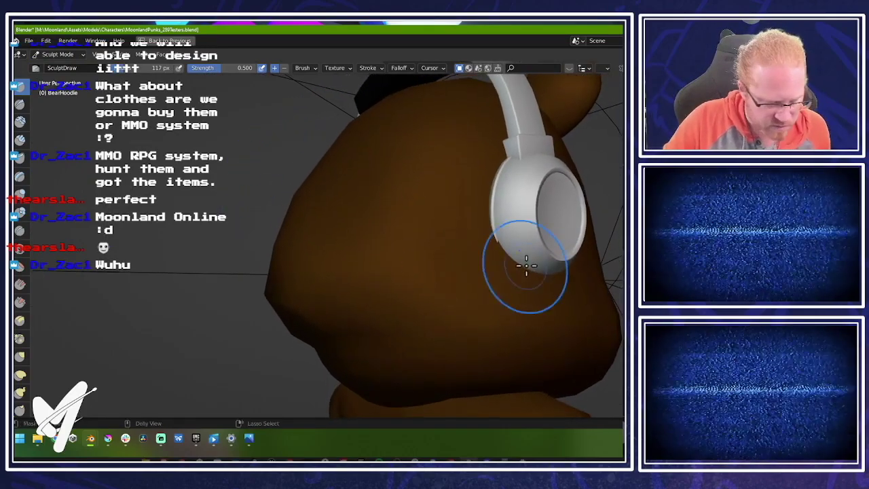
{"action": "scroll", "coordinate": [20, 292], "scroll_direction": "down", "scroll_amount": 8}
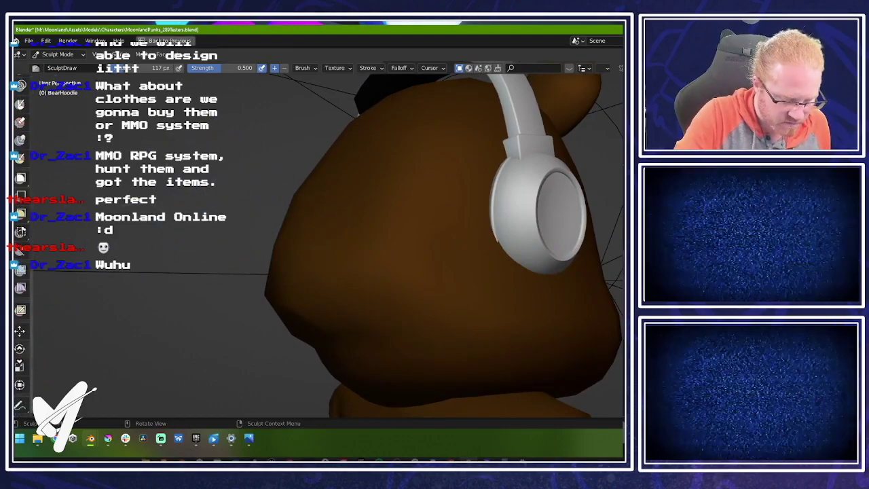
{"action": "left_click", "coordinate": [20, 406]}
{"action": "mouse_move", "coordinate": [351, 104]}
{"action": "left_mouse_down"}
{"action": "mouse_move", "coordinate": [322, 129]}
{"action": "mouse_move", "coordinate": [287, 195]}
{"action": "mouse_move", "coordinate": [281, 243]}
{"action": "mouse_move", "coordinate": [288, 297]}
{"action": "mouse_move", "coordinate": [349, 370]}
{"action": "left_mouse_up"}
{"action": "mouse_move", "coordinate": [571, 279]}
{"action": "middle_mouse_down"}
{"action": "mouse_move", "coordinate": [586, 264]}
{"action": "mouse_move", "coordinate": [537, 262]}
{"action": "mouse_move", "coordinate": [553, 262]}
{"action": "middle_mouse_up"}
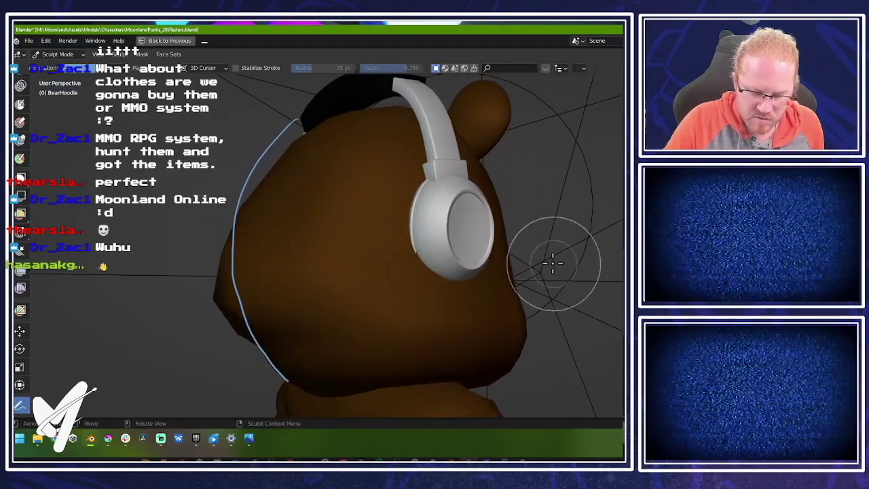
{"action": "mouse_move", "coordinate": [294, 117]}
{"action": "left_mouse_down"}
{"action": "mouse_move", "coordinate": [413, 123]}
{"action": "mouse_move", "coordinate": [491, 191]}
{"action": "mouse_move", "coordinate": [509, 284]}
{"action": "mouse_move", "coordinate": [540, 336]}
{"action": "mouse_move", "coordinate": [524, 378]}
{"action": "mouse_move", "coordinate": [500, 391]}
{"action": "mouse_move", "coordinate": [361, 401]}
{"action": "mouse_move", "coordinate": [281, 381]}
{"action": "mouse_move", "coordinate": [265, 354]}
{"action": "left_mouse_up"}
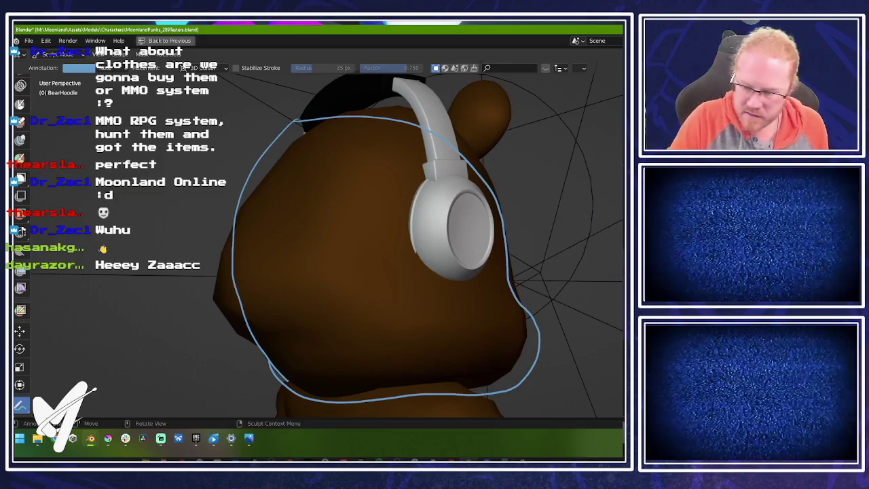
Step: Clear the annotated hood outline from the viewport using the annotation settings and reselect the Draw sculpting brush
{"action": "left_click", "coordinate": [165, 41]}
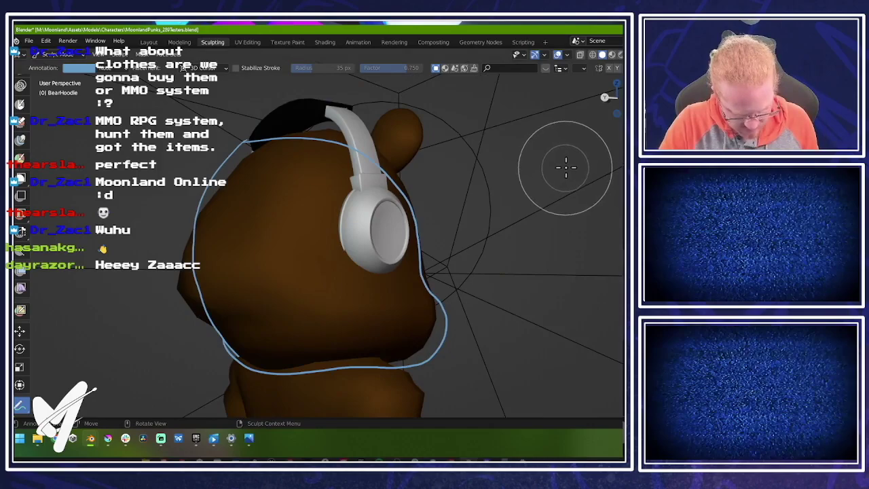
{"action": "key", "text": "n"}
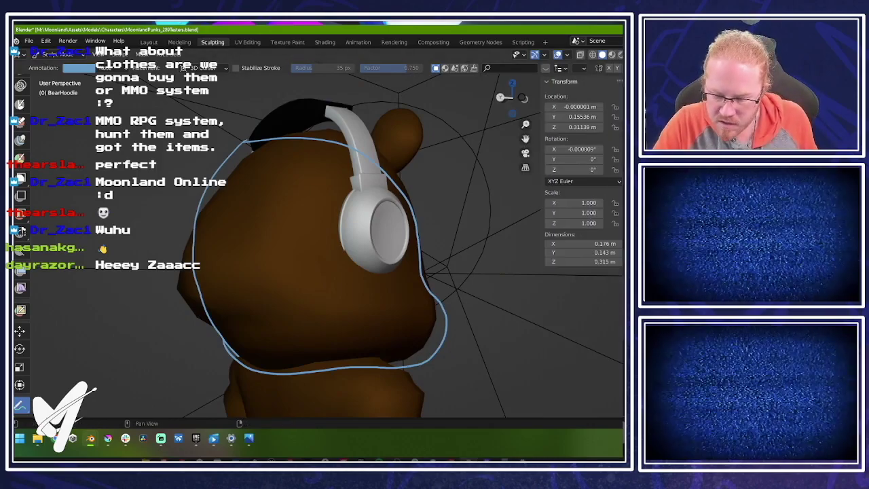
{"action": "left_click", "coordinate": [621, 146]}
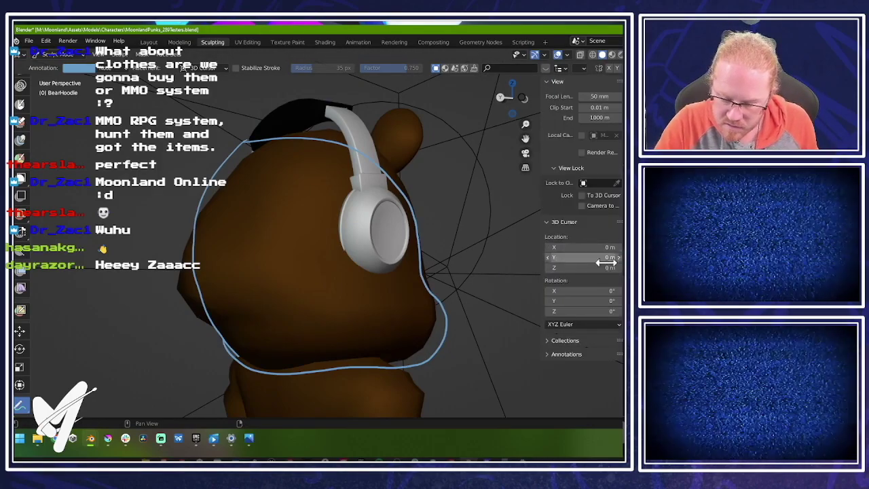
{"action": "left_click", "coordinate": [553, 355]}
{"action": "left_click", "coordinate": [604, 384]}
{"action": "key", "text": "ctrl+space"}
{"action": "mouse_move", "coordinate": [471, 286]}
{"action": "middle_mouse_down"}
{"action": "mouse_move", "coordinate": [489, 270]}
{"action": "mouse_move", "coordinate": [485, 278]}
{"action": "mouse_move", "coordinate": [501, 283]}
{"action": "mouse_move", "coordinate": [446, 287]}
{"action": "mouse_move", "coordinate": [575, 283]}
{"action": "mouse_move", "coordinate": [521, 272]}
{"action": "middle_mouse_up"}
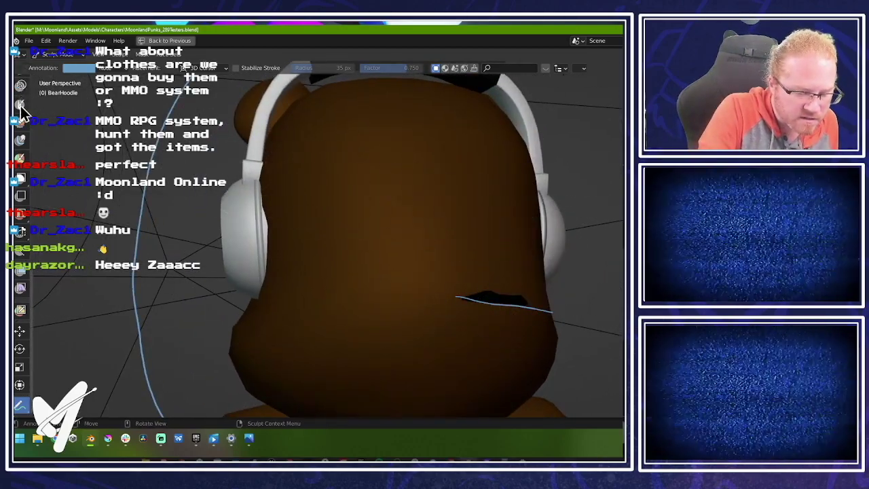
{"action": "scroll", "coordinate": [22, 380], "scroll_direction": "up", "scroll_amount": 5}
{"action": "scroll", "coordinate": [20, 95], "scroll_direction": "up", "scroll_amount": 1}
{"action": "left_click", "coordinate": [20, 87]}
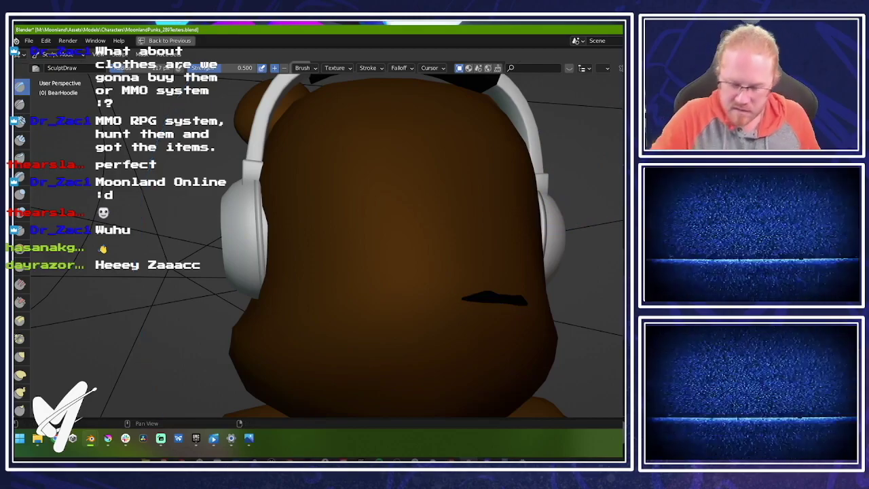
Step: Inspect the hood's fit around the headphones and face, including with rendered viewport shading
{"action": "middle_click_drag", "start_coordinate": [571, 293], "coordinate": [504, 256]}
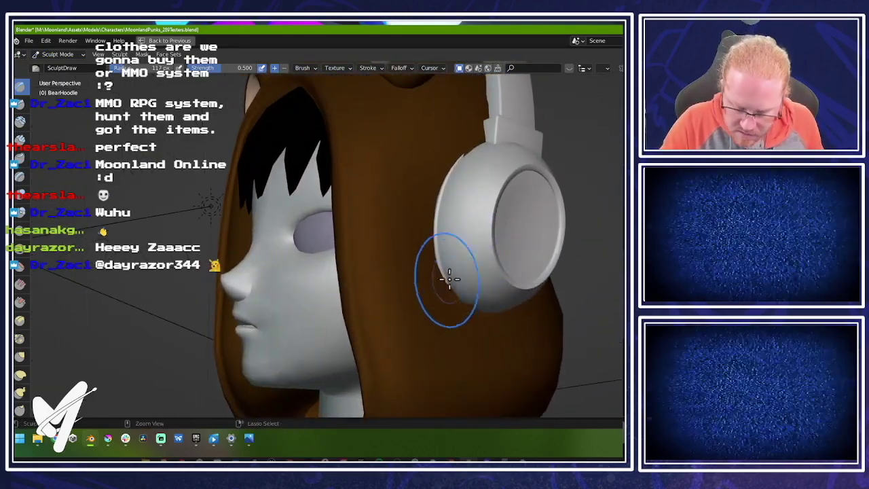
{"action": "mouse_move", "coordinate": [512, 310]}
{"action": "middle_mouse_down"}
{"action": "mouse_move", "coordinate": [489, 292]}
{"action": "mouse_move", "coordinate": [466, 249]}
{"action": "mouse_move", "coordinate": [505, 267]}
{"action": "mouse_move", "coordinate": [476, 310]}
{"action": "middle_mouse_up"}
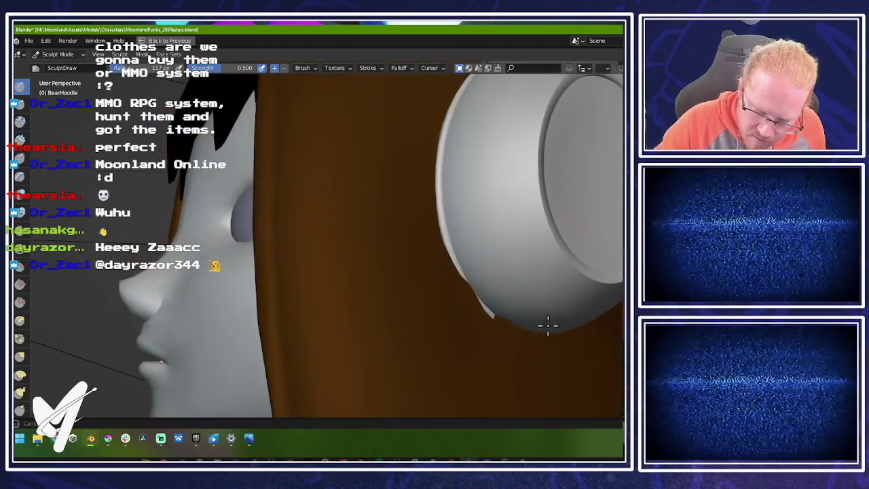
{"action": "middle_click_drag", "start_coordinate": [570, 191], "coordinate": [139, 343], "text": "ctrl"}
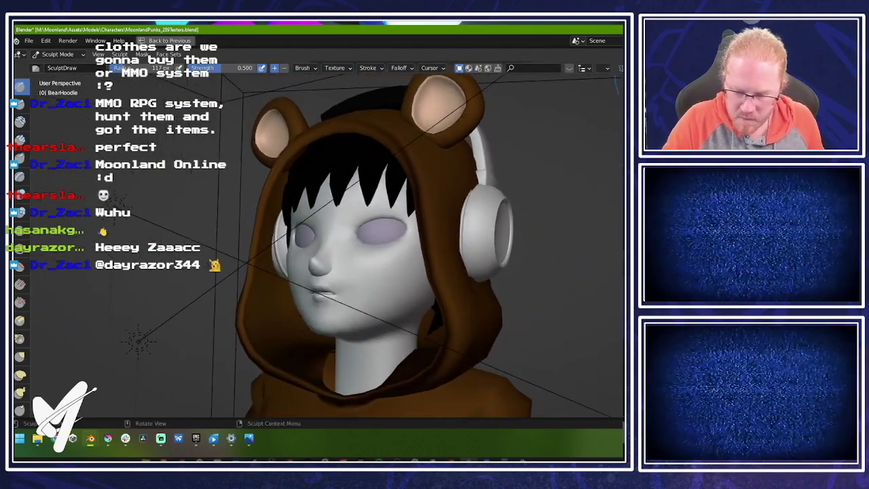
{"action": "middle_click_drag", "start_coordinate": [589, 221], "coordinate": [557, 241]}
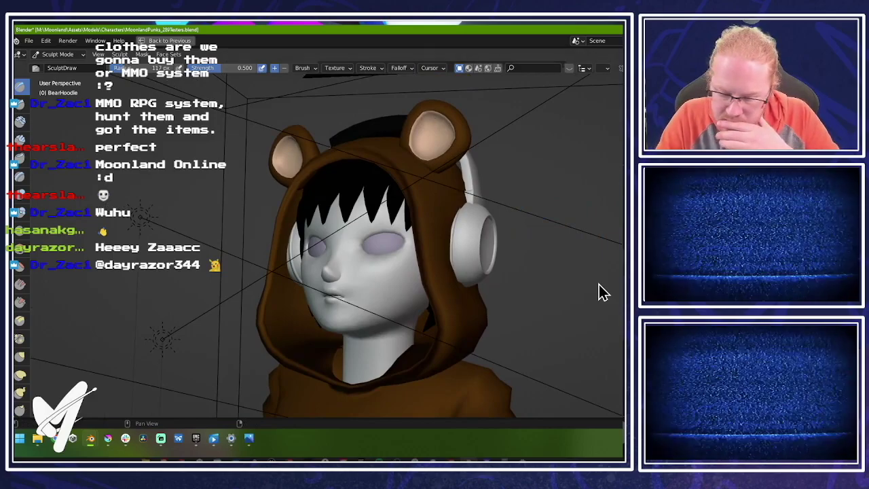
{"action": "key", "text": "shift+z"}
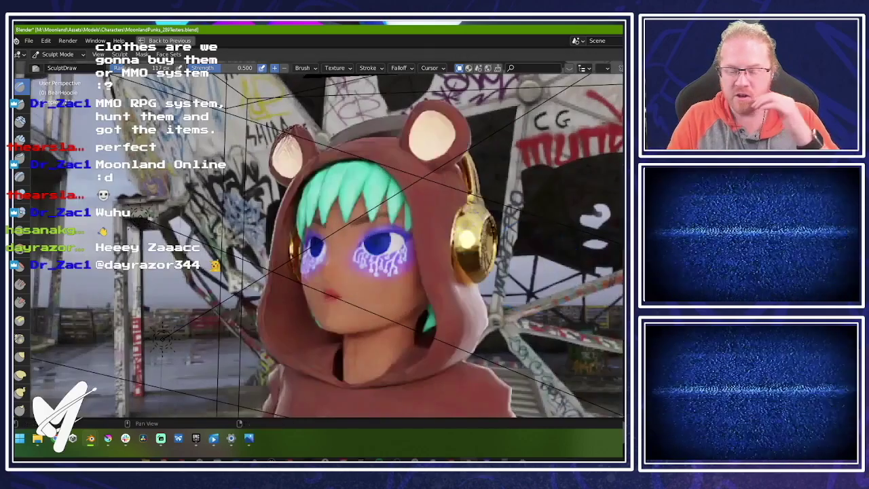
{"action": "mouse_move", "coordinate": [547, 210]}
{"action": "middle_mouse_down"}
{"action": "mouse_move", "coordinate": [540, 258]}
{"action": "mouse_move", "coordinate": [564, 333]}
{"action": "mouse_move", "coordinate": [525, 289]}
{"action": "mouse_move", "coordinate": [538, 278]}
{"action": "middle_mouse_up"}
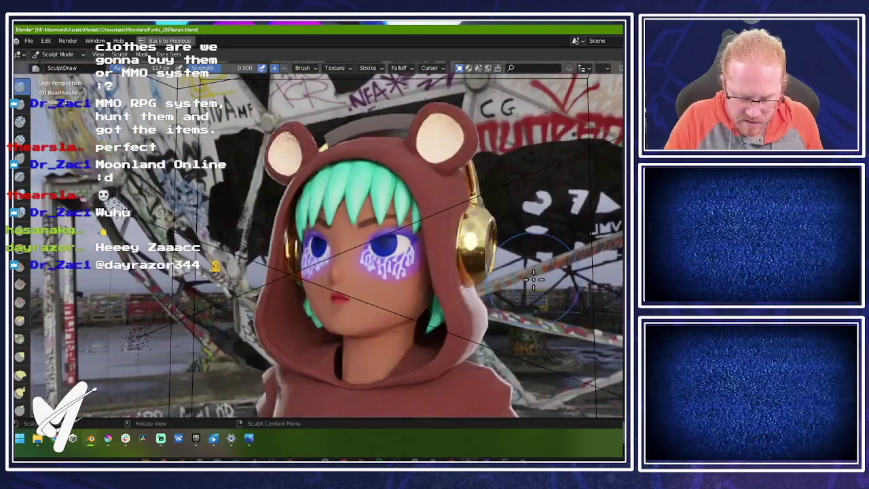
Step: View the hooded character through the scene camera
{"action": "key", "text": "KP_0"}
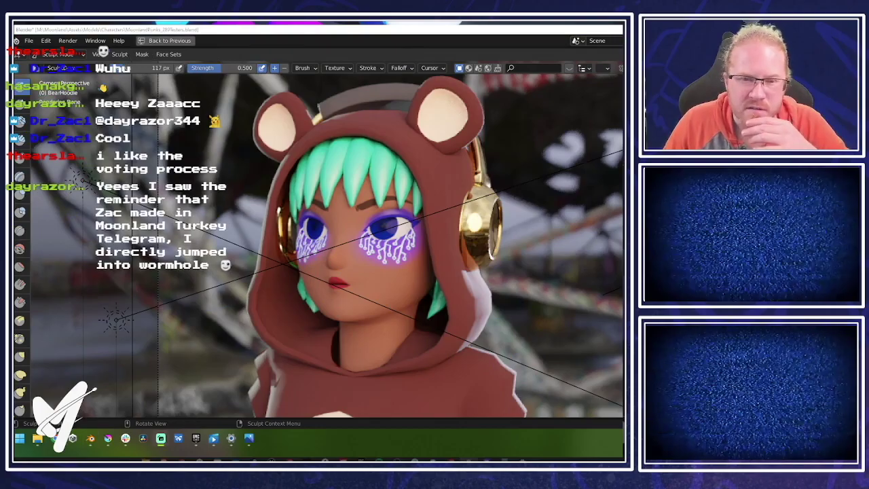
Step: Switch to the streaming software and review the Logitech BRIO capture device's resolution, video format and audio output settings
{"action": "left_click_drag", "start_coordinate": [408, 108], "coordinate": [392, 85]}
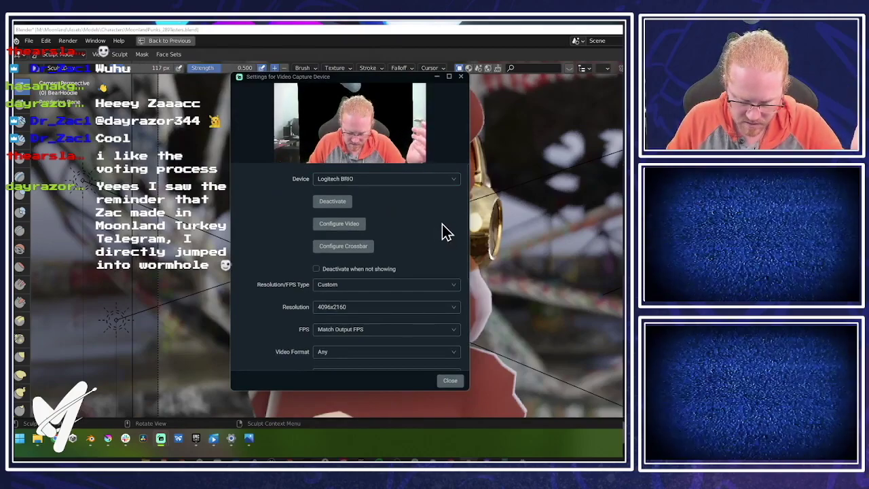
{"action": "scroll", "coordinate": [443, 233], "scroll_direction": "down", "scroll_amount": 2}
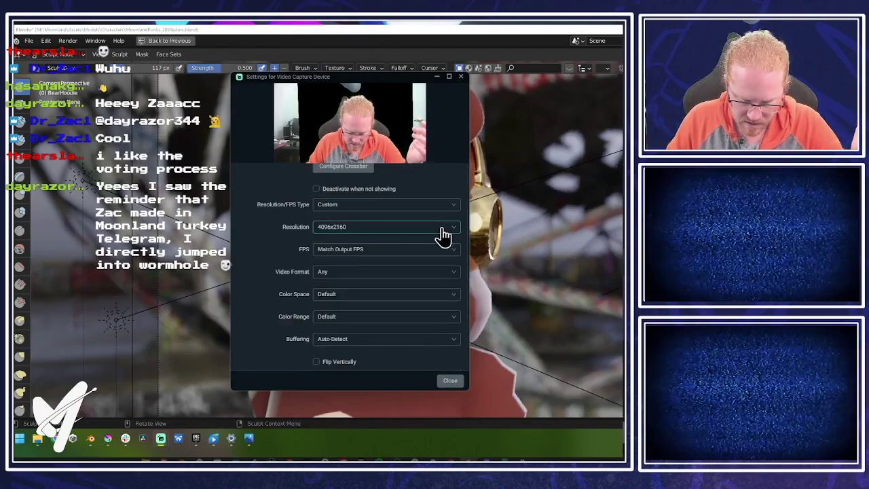
{"action": "left_click", "coordinate": [428, 284]}
{"action": "left_click", "coordinate": [428, 288]}
{"action": "scroll", "coordinate": [428, 283], "scroll_direction": "up", "scroll_amount": 3}
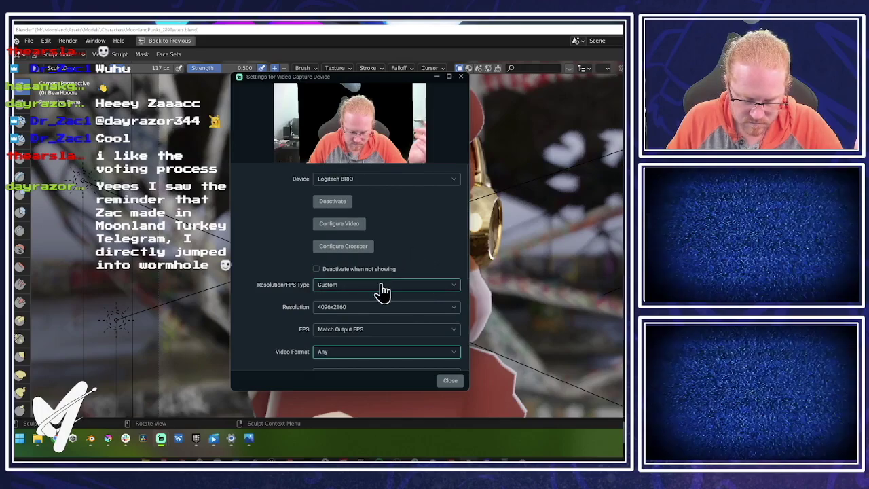
{"action": "scroll", "coordinate": [391, 307], "scroll_direction": "down", "scroll_amount": 5}
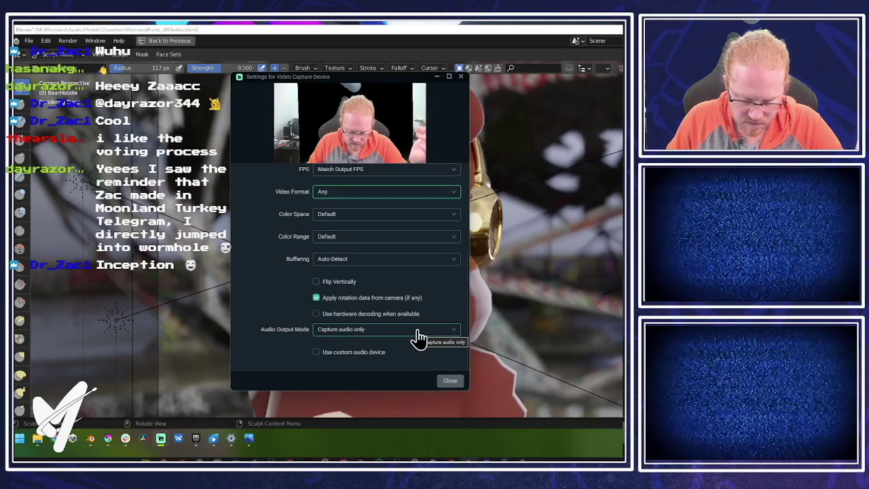
Step: Try flipping the webcam image vertically, restore its orientation, and close the capture device settings
{"action": "left_click", "coordinate": [335, 284]}
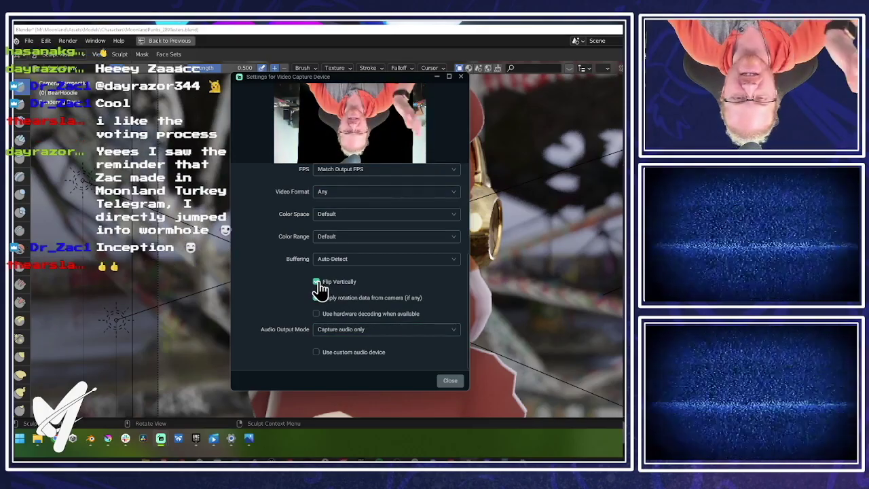
{"action": "left_click", "coordinate": [317, 281]}
{"action": "left_click", "coordinate": [317, 297]}
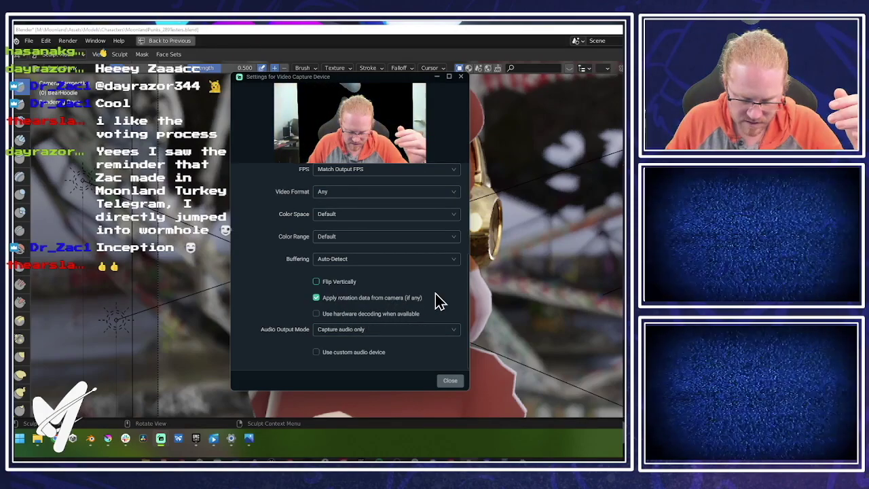
{"action": "scroll", "coordinate": [409, 304], "scroll_direction": "up", "scroll_amount": 1}
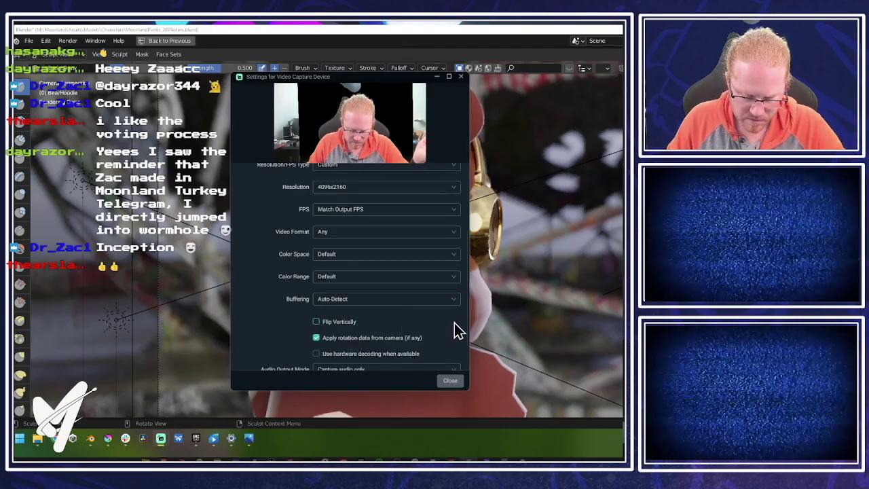
{"action": "scroll", "coordinate": [454, 331], "scroll_direction": "down", "scroll_amount": 1}
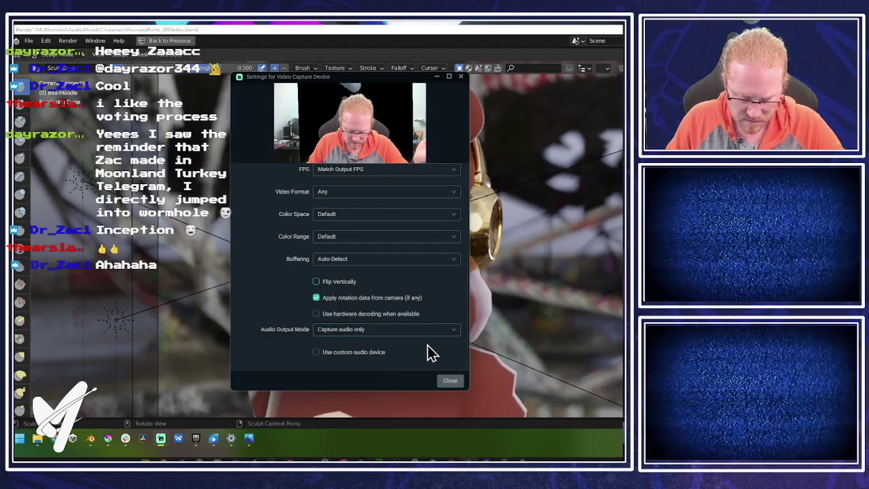
{"action": "scroll", "coordinate": [401, 330], "scroll_direction": "down", "scroll_amount": 1}
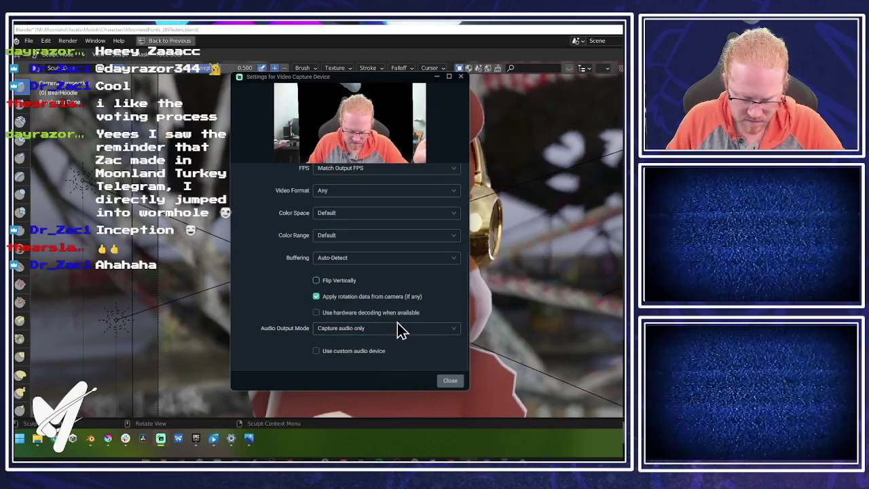
{"action": "left_click", "coordinate": [455, 382]}
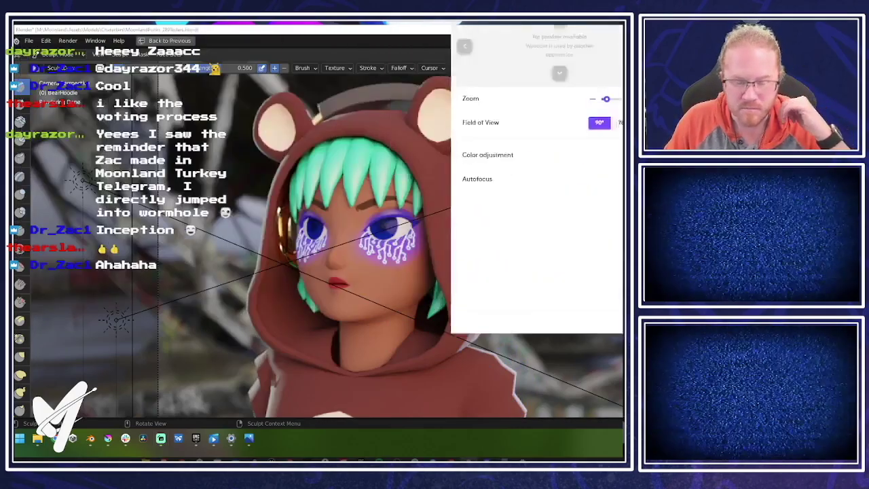
Step: In the Brio webcam app, try a 65° field of view, set it back to 90°, check the camera settings, and close the app
{"action": "left_click_drag", "start_coordinate": [523, 41], "coordinate": [314, 58]}
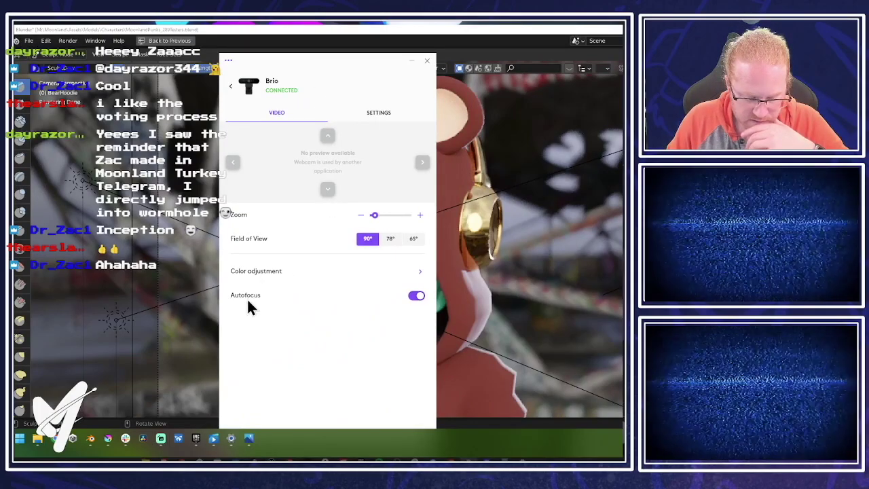
{"action": "left_click", "coordinate": [414, 241]}
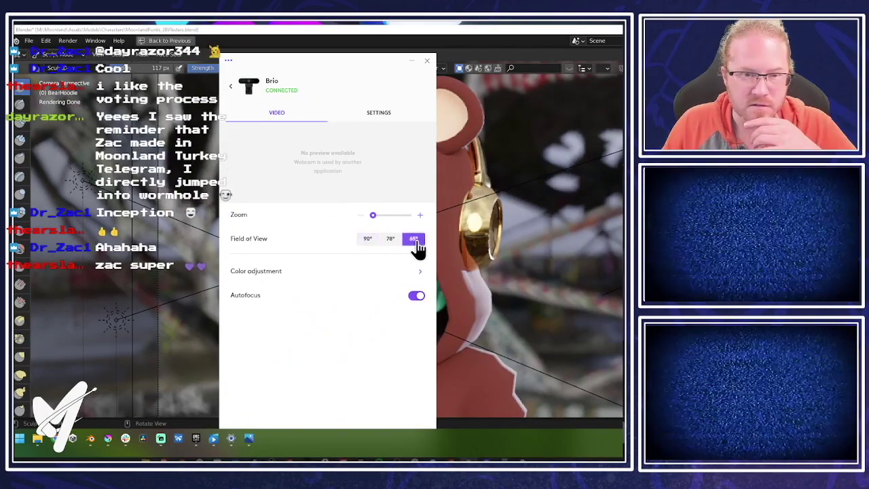
{"action": "left_click", "coordinate": [369, 241]}
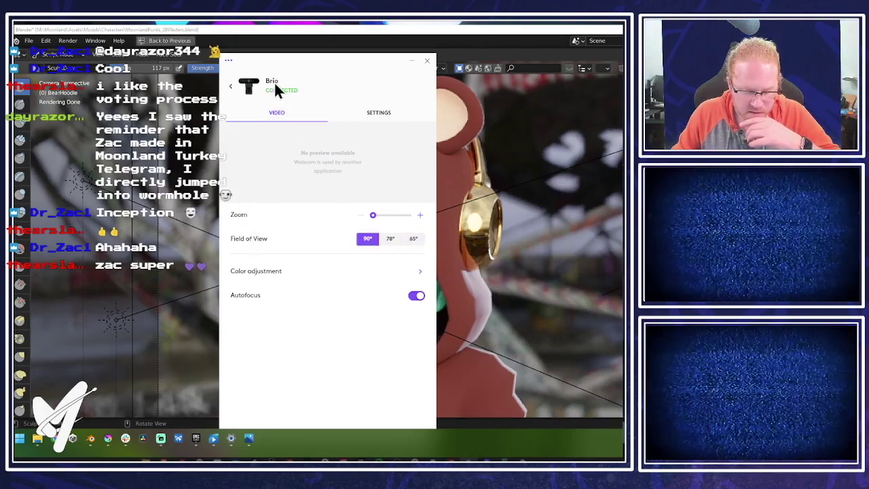
{"action": "left_click", "coordinate": [380, 114]}
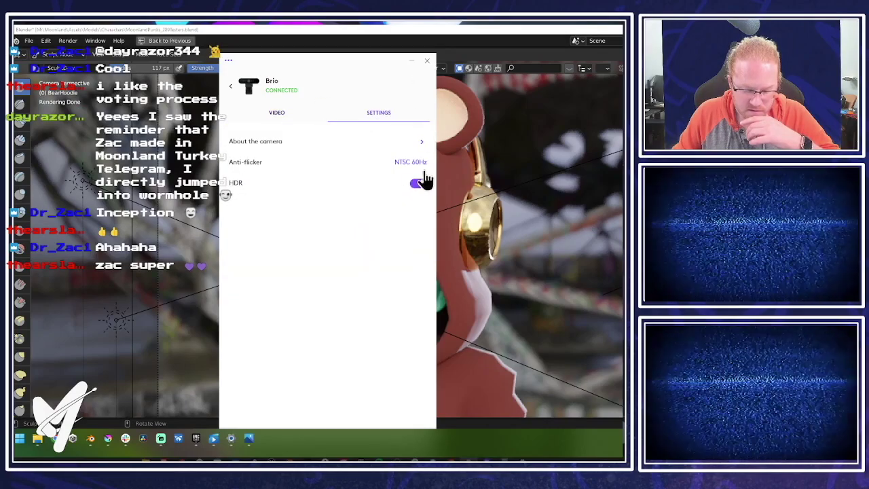
{"action": "left_click", "coordinate": [427, 60]}
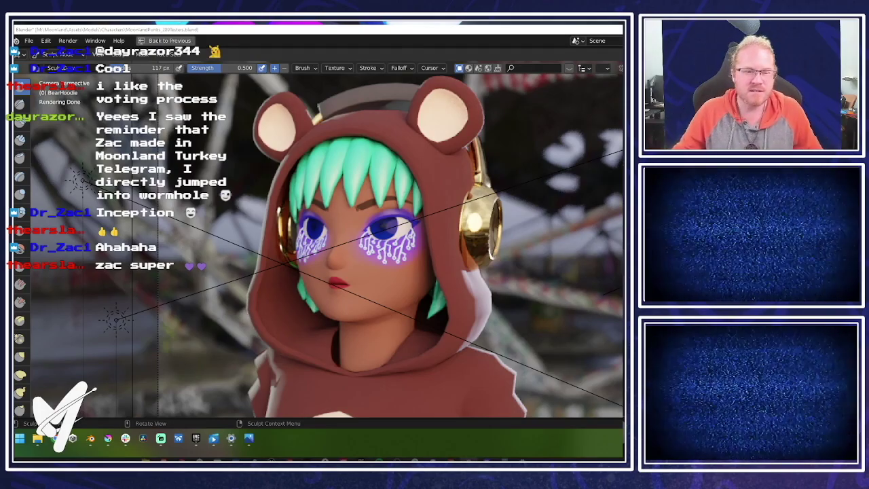
Step: Return to Blender and inspect the rendered bear hood and headphones from the side and the opposite front angle
{"action": "middle_click_drag", "start_coordinate": [435, 272], "coordinate": [564, 228]}
{"action": "middle_click_drag", "start_coordinate": [537, 286], "coordinate": [502, 299]}
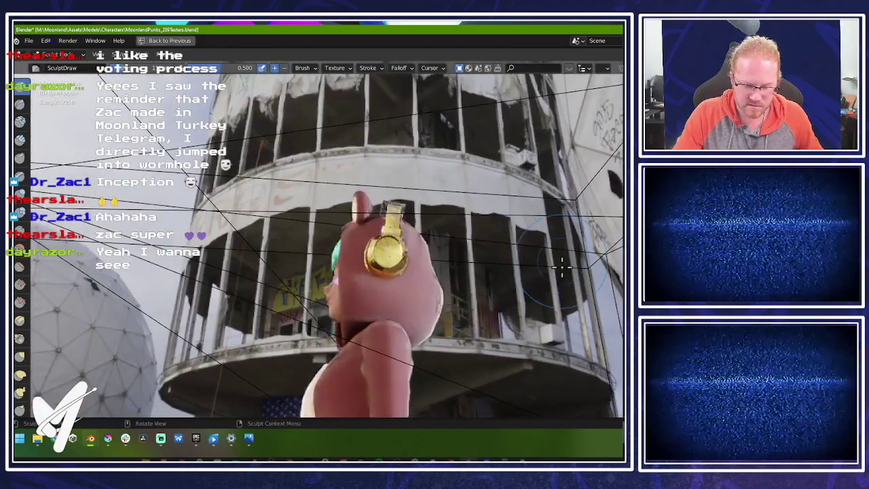
{"action": "middle_click_drag", "start_coordinate": [562, 267], "coordinate": [544, 286]}
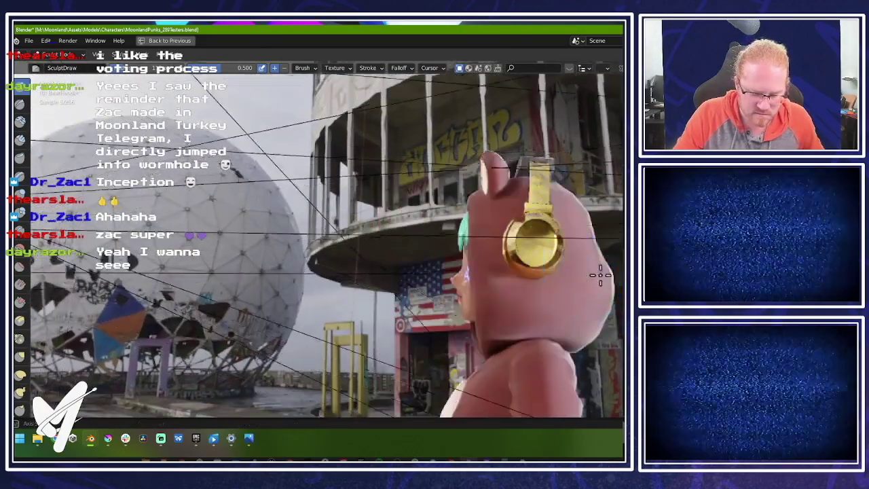
{"action": "mouse_move", "coordinate": [601, 275]}
{"action": "middle_mouse_down"}
{"action": "mouse_move", "coordinate": [559, 276]}
{"action": "mouse_move", "coordinate": [504, 294]}
{"action": "mouse_move", "coordinate": [618, 271]}
{"action": "mouse_move", "coordinate": [579, 282]}
{"action": "mouse_move", "coordinate": [582, 276]}
{"action": "middle_mouse_up"}
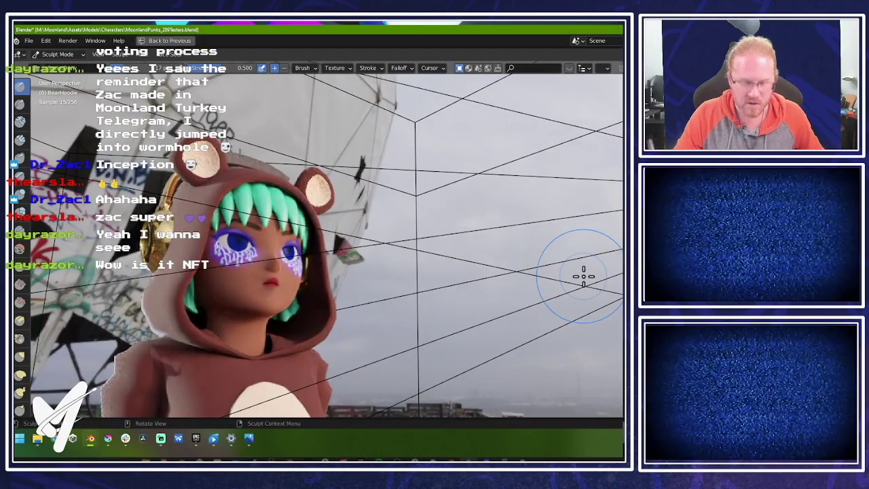